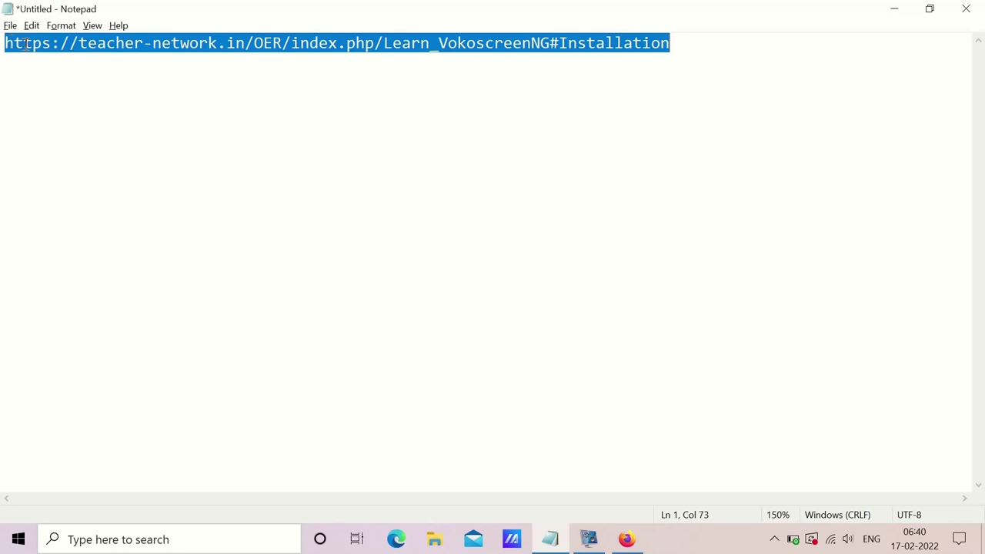
- Copy the Learn_VokoscreenNG installation link from the Notepad document
click(16, 44)
drag(5, 43, 227, 54)
drag(505, 61, 745, 34)
right_click(525, 46)
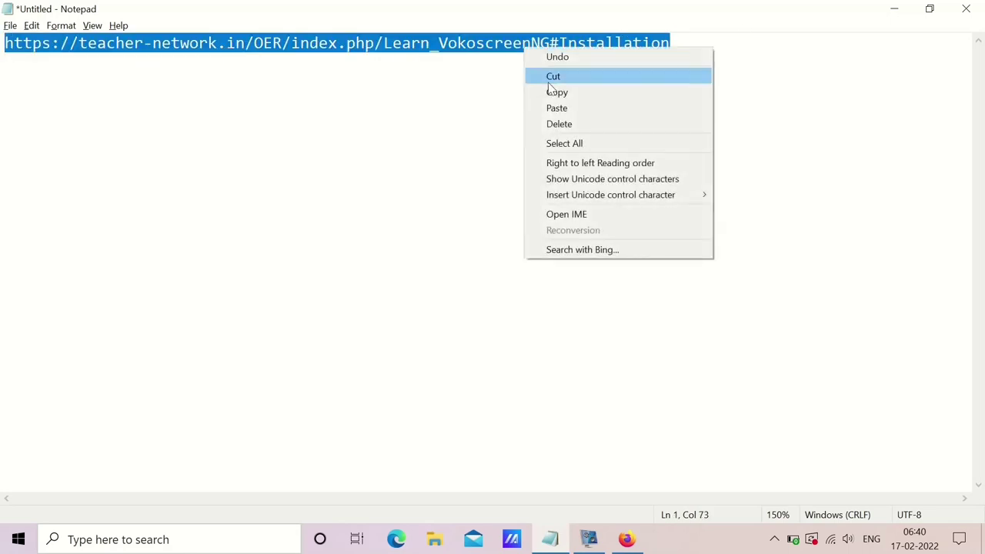
click(557, 92)
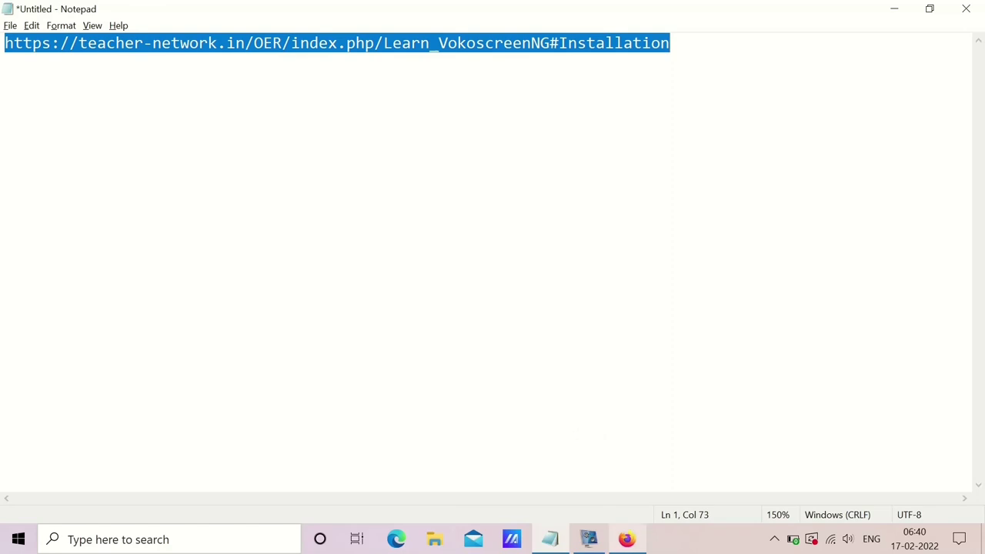
- Load the copied teacher-network link in Firefox to reach the VokoscreenNG Installation section
click(627, 539)
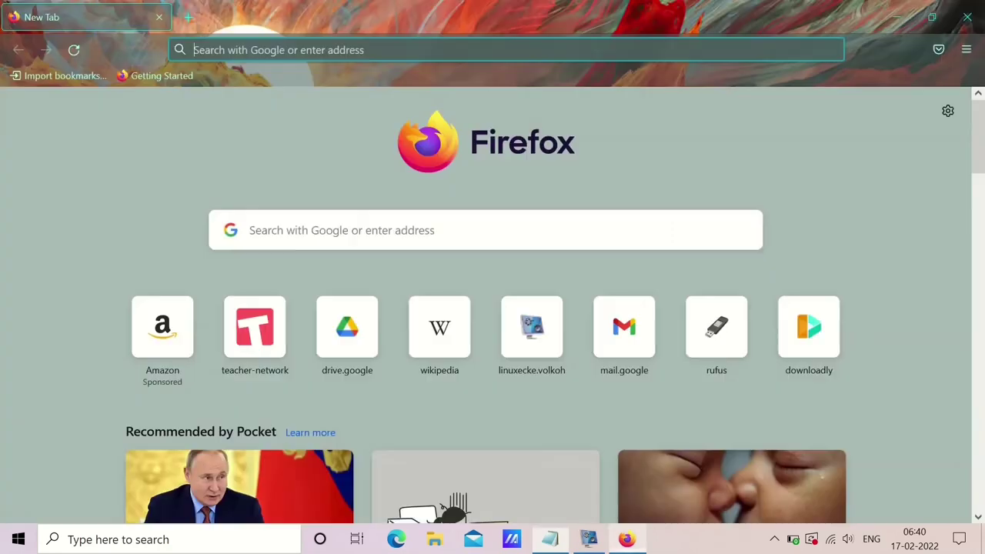
right_click(219, 49)
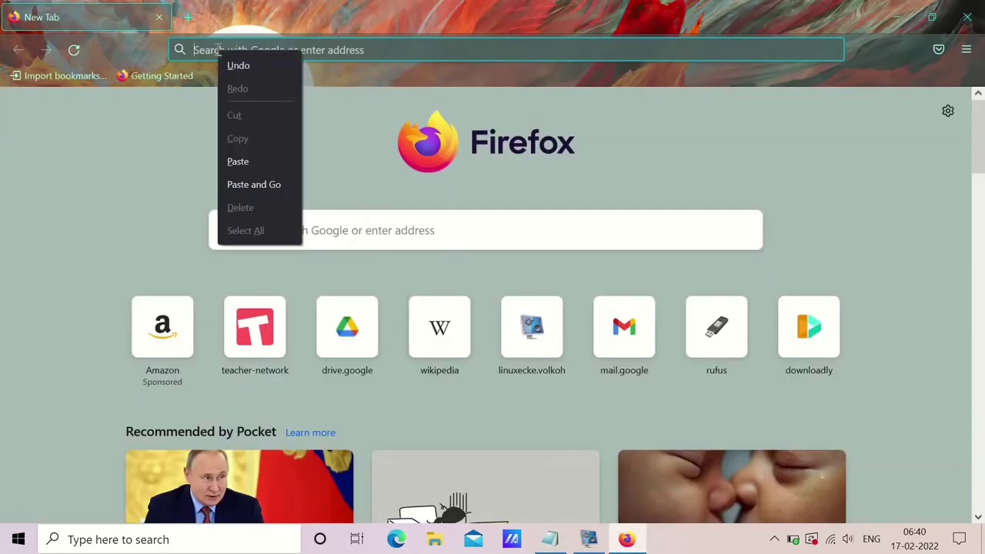
click(257, 159)
key(Return)
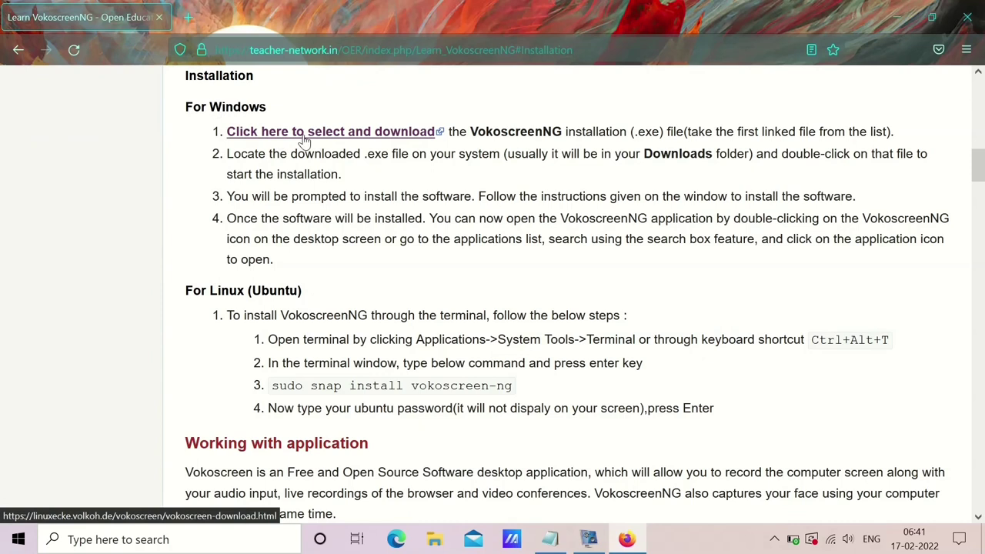
- Follow the For Windows download link to the vokoscreenNG download page
click(305, 141)
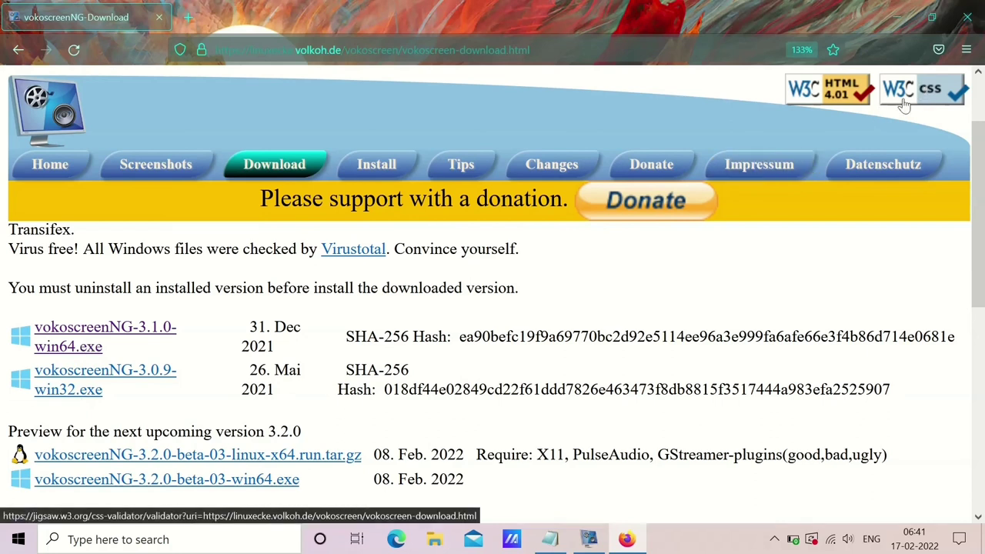
click(104, 539)
text(this pc)
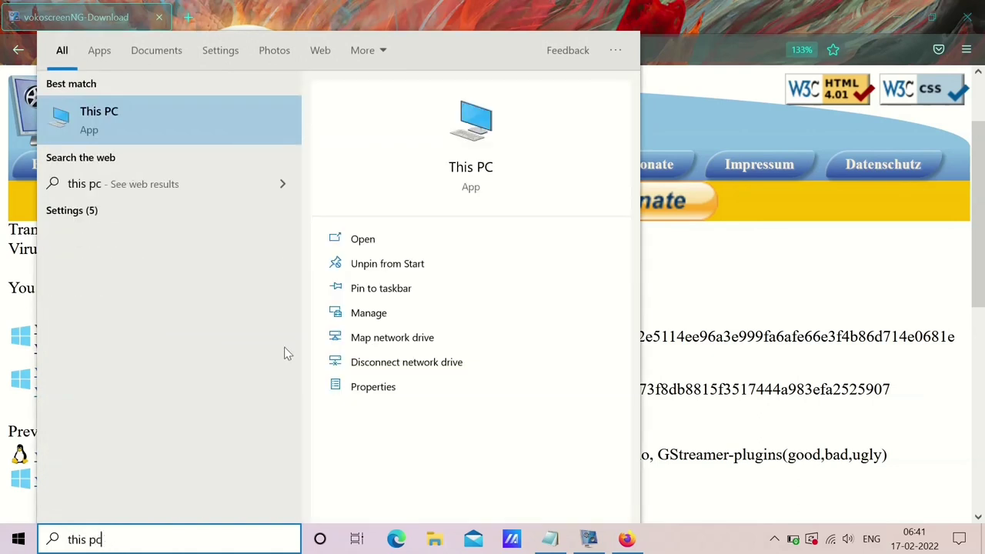
click(373, 387)
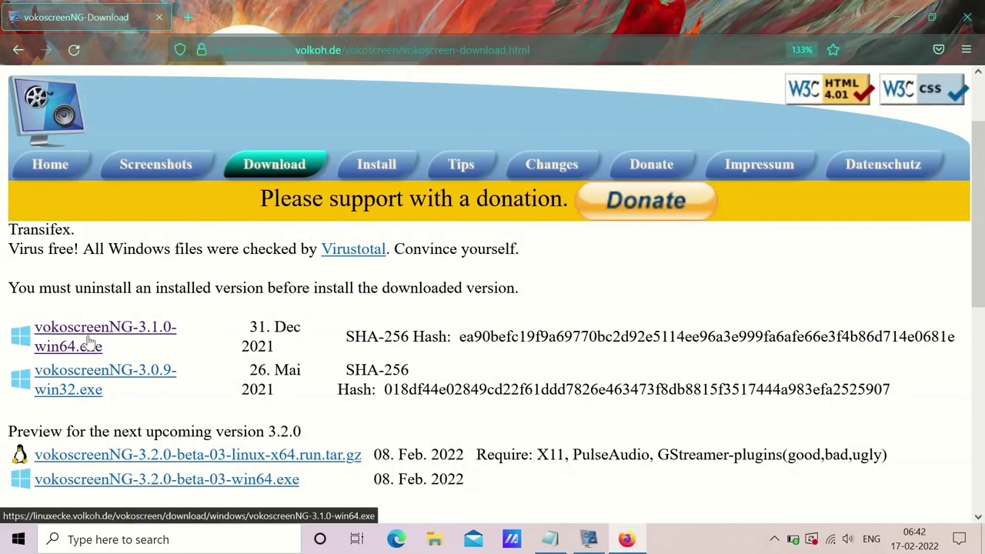
- Download vokoscreenNG-3.1.0-win64.exe, dismiss the save prompt, and show Firefox's downloads list
click(90, 342)
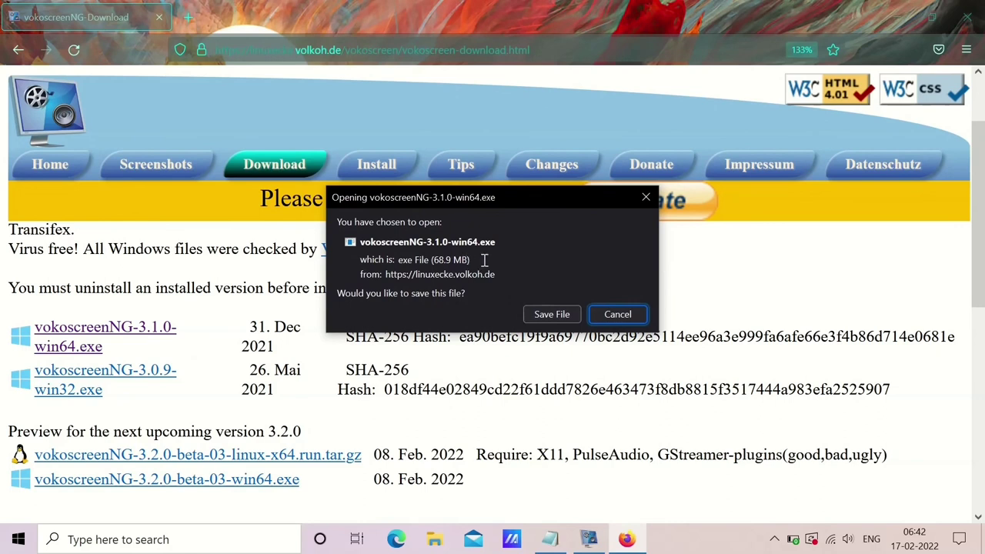
click(647, 199)
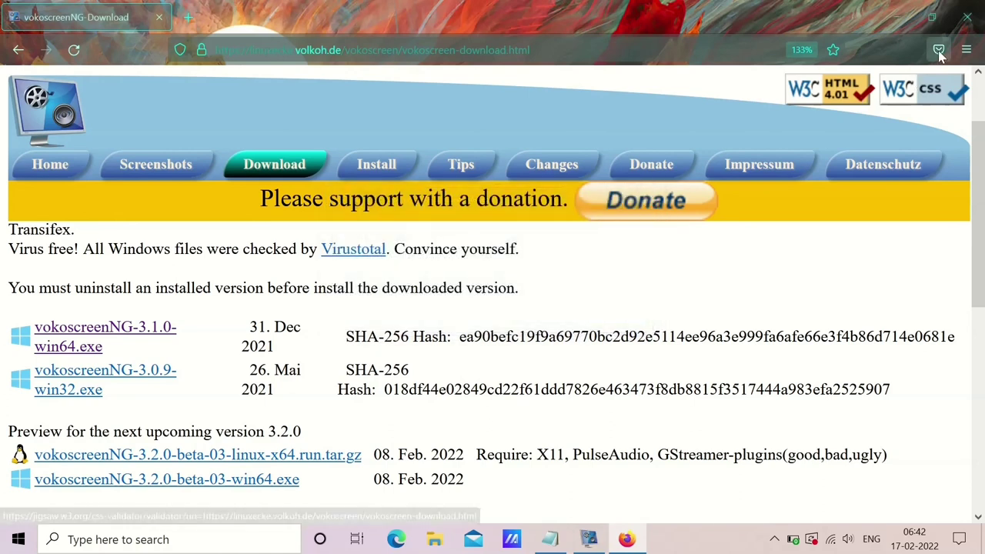
click(966, 49)
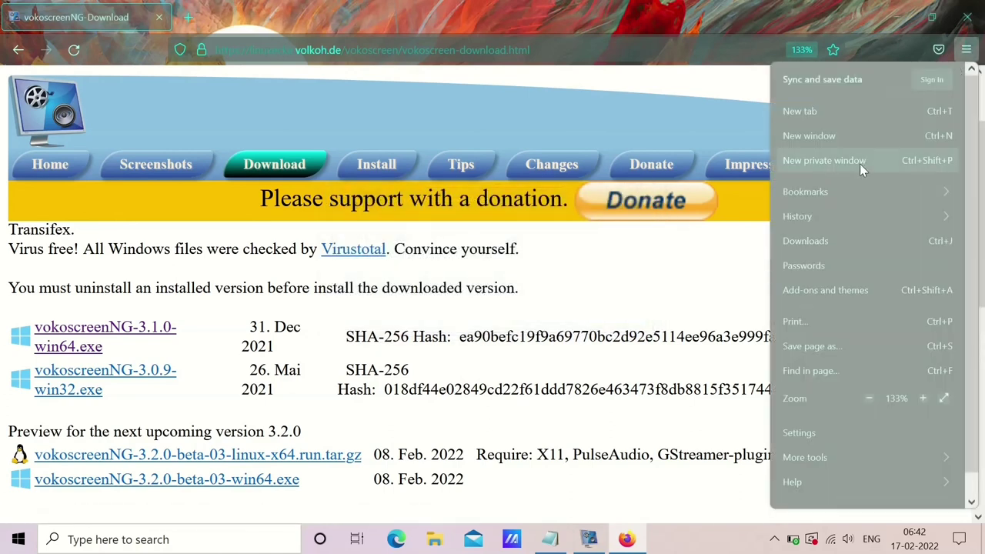
click(813, 243)
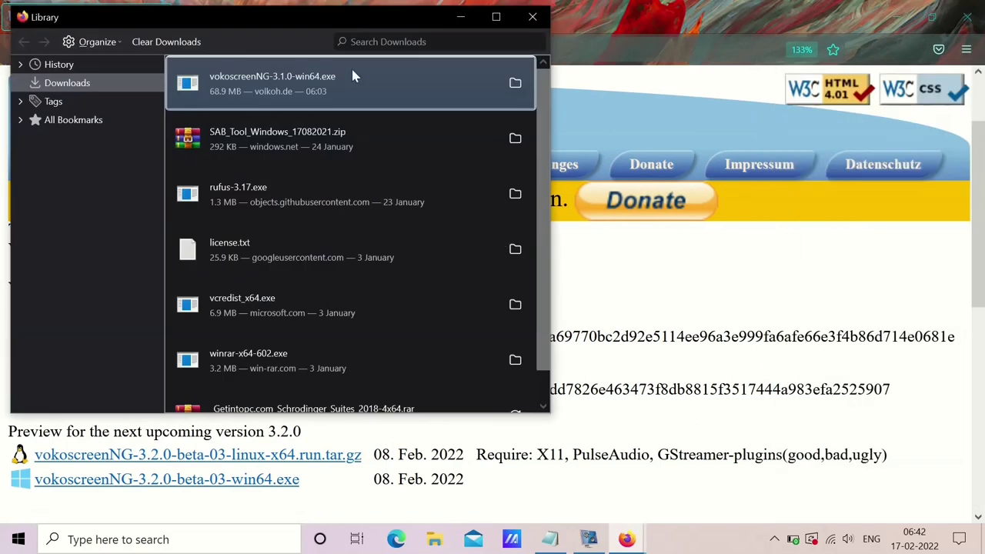
- Run vokoscreenNG-3.1.0-win64.exe as administrator from its Downloads folder
click(513, 84)
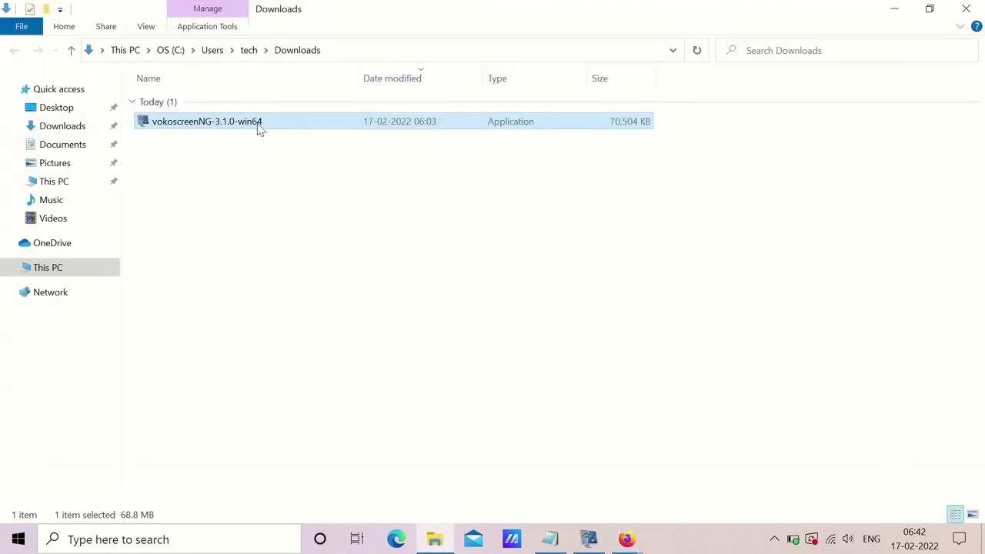
right_click(260, 129)
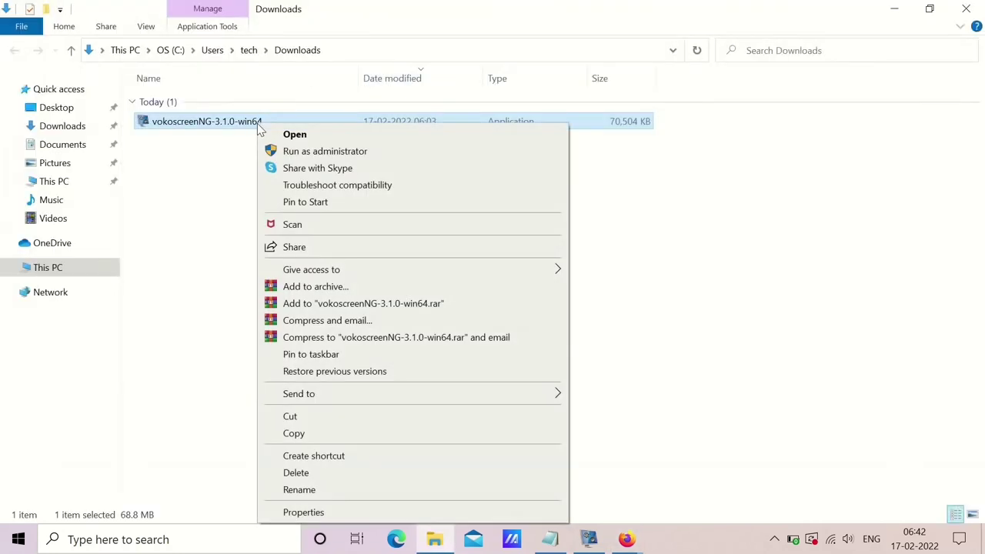
click(312, 151)
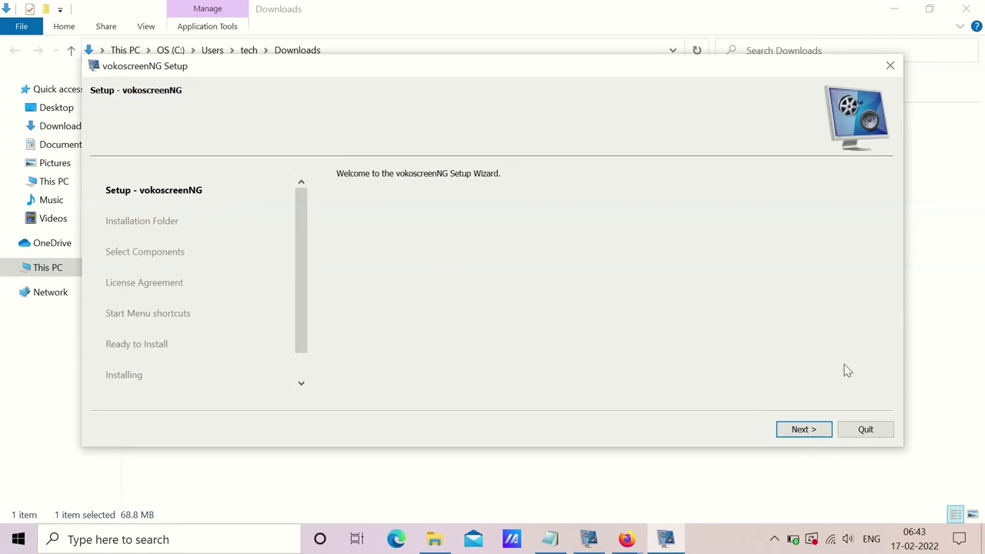
- Install to C:\Users\tech\Desktop\Voko with the vokoscreenNG component, advancing to the license page
click(809, 431)
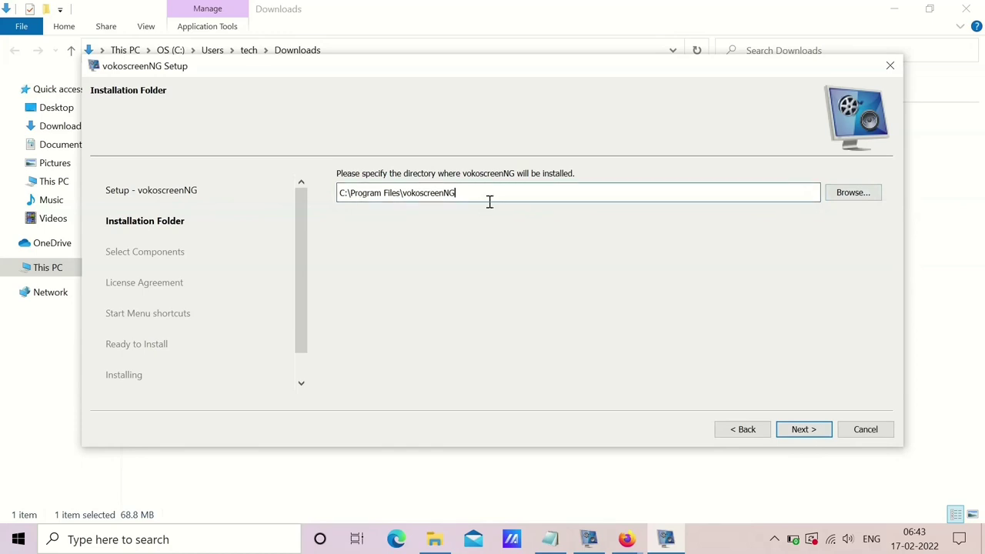
click(803, 430)
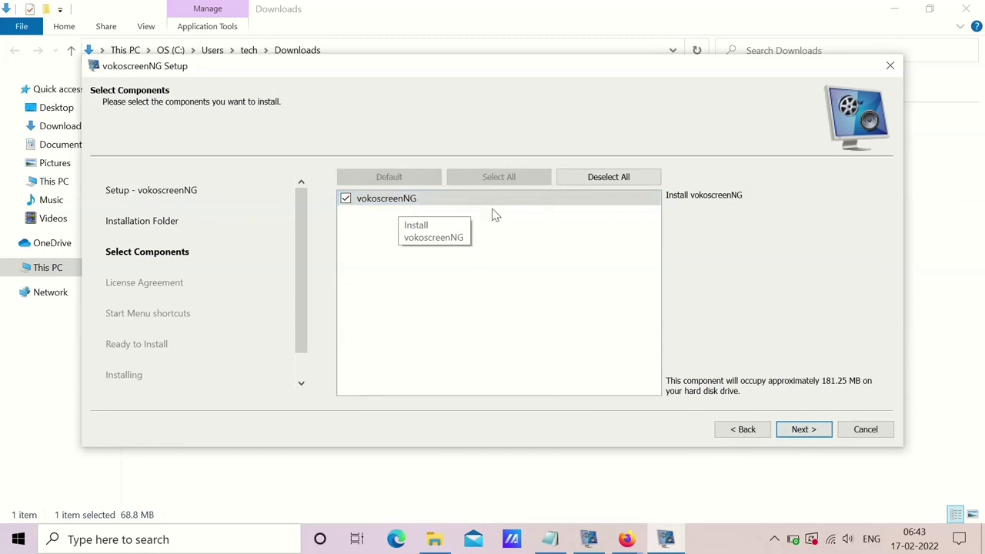
click(792, 430)
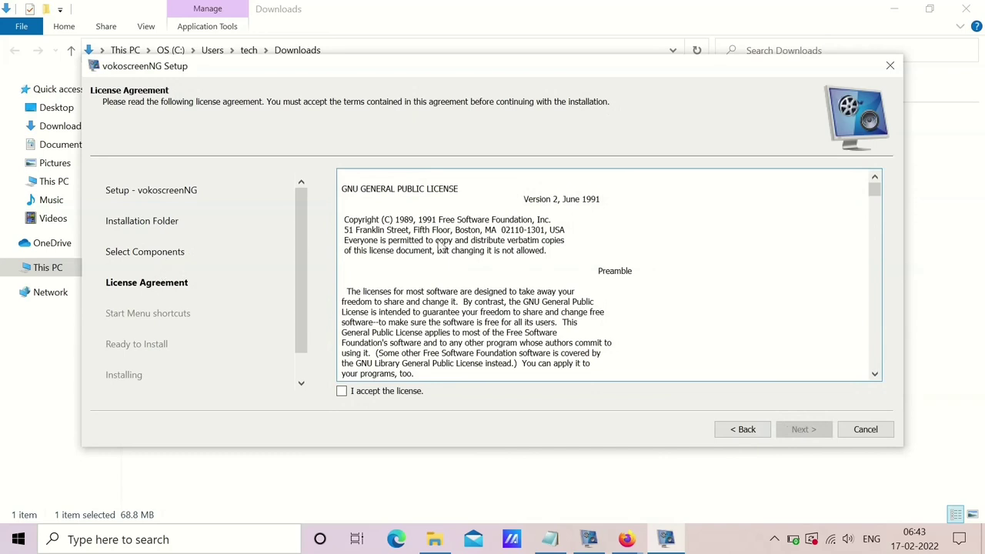
- Accept the GPL license and use the Startup Start Menu folder for shortcuts
click(342, 391)
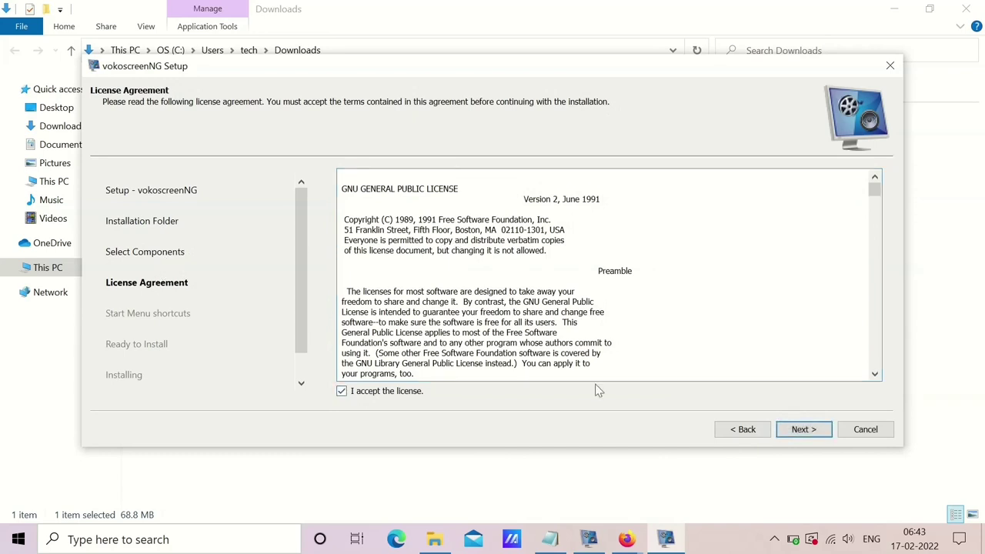
click(802, 432)
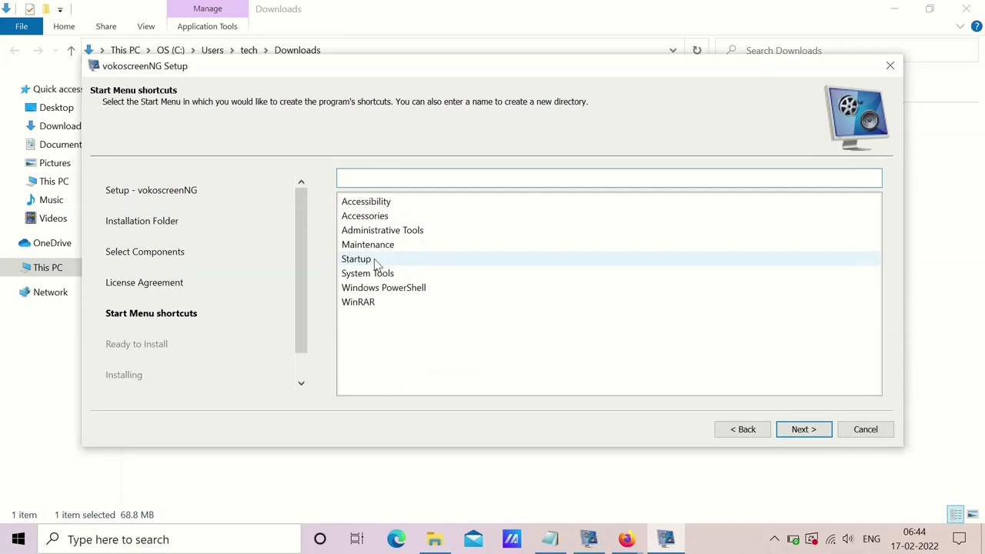
click(375, 262)
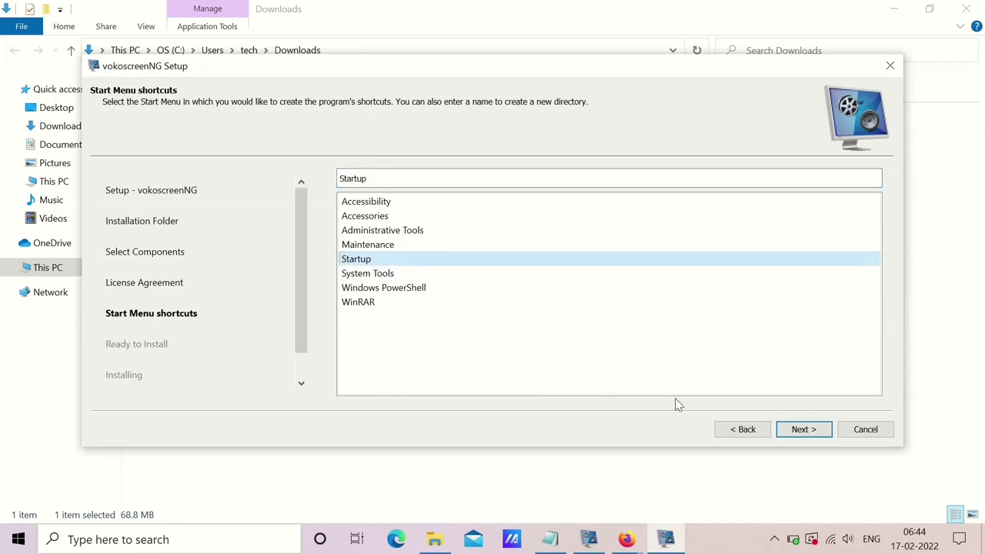
click(804, 430)
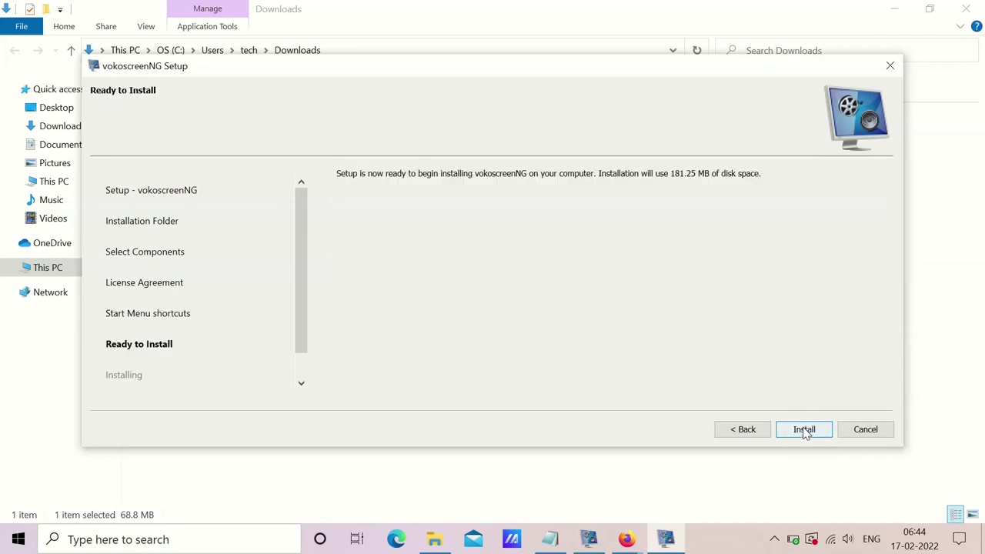
- Install vokoscreenNG, finish the wizard, and minimize all windows to reveal the desktop
click(804, 433)
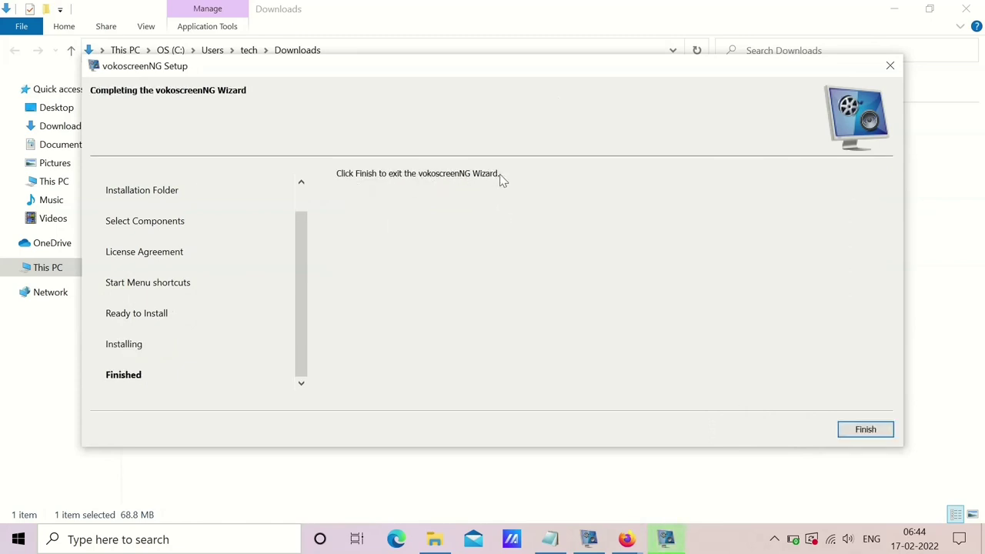
click(851, 431)
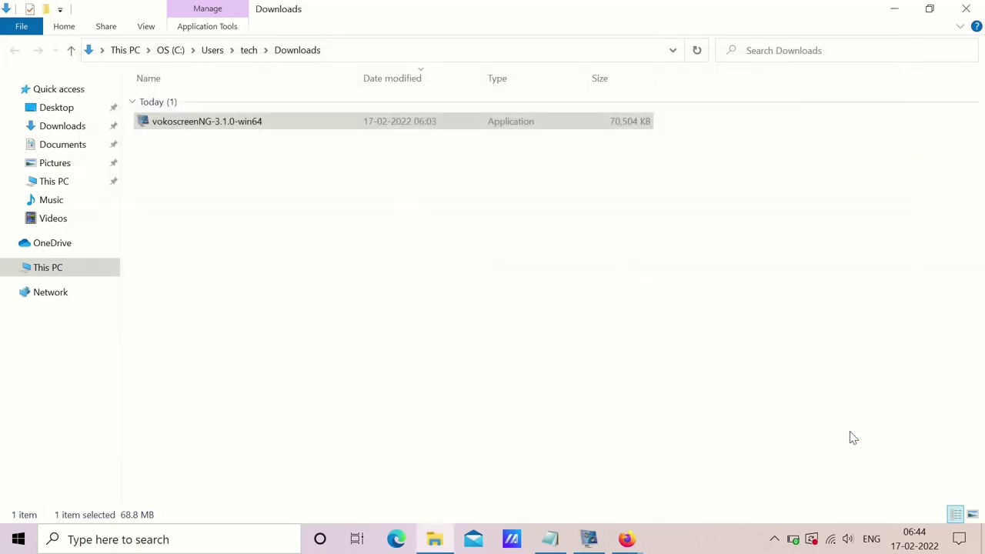
click(895, 8)
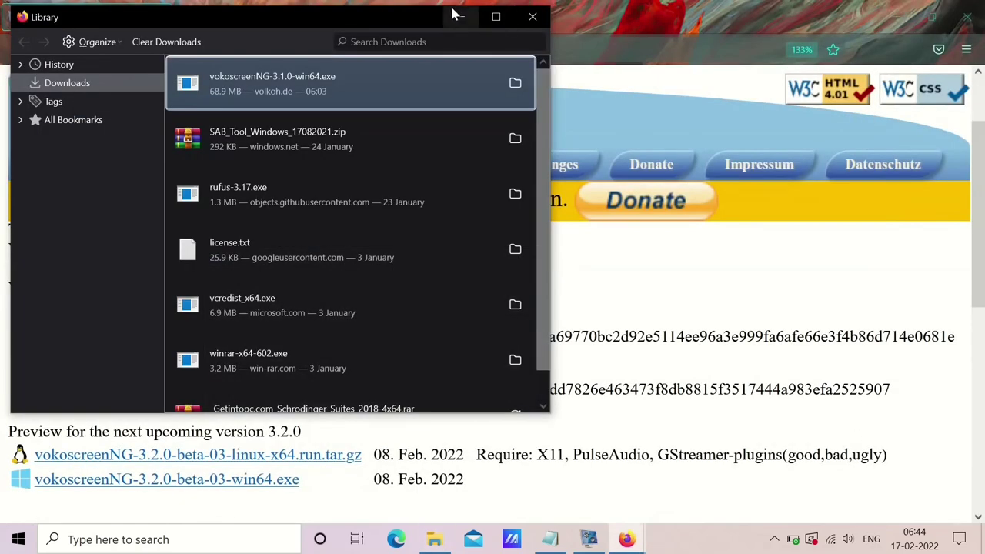
click(455, 15)
click(897, 14)
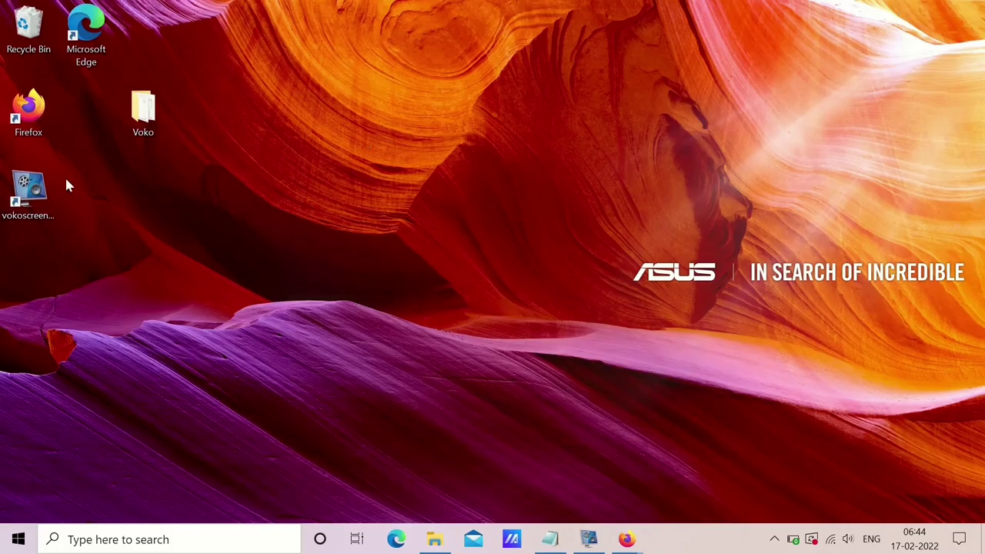
- Open vokoscreenNG 3.1.0 from its desktop shortcut
click(33, 191)
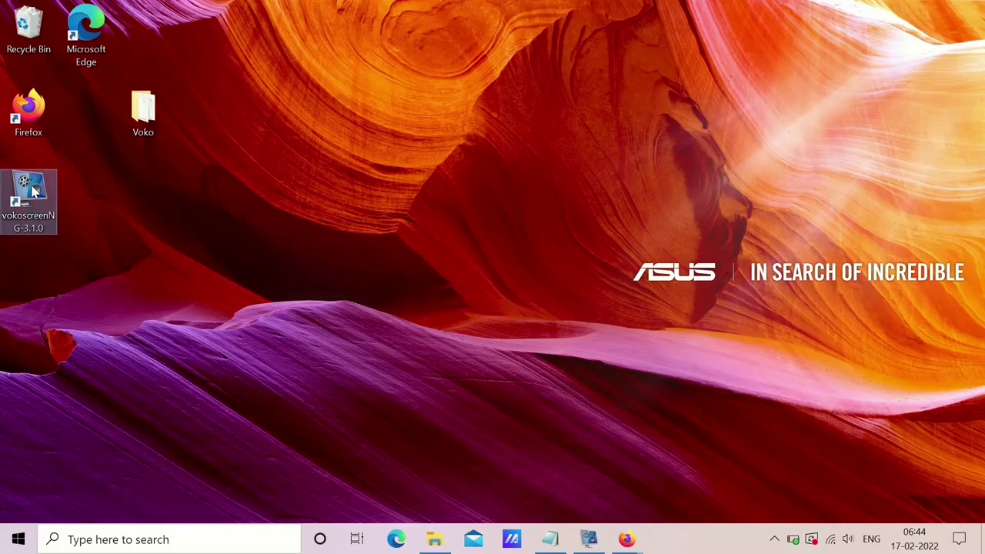
right_click(33, 192)
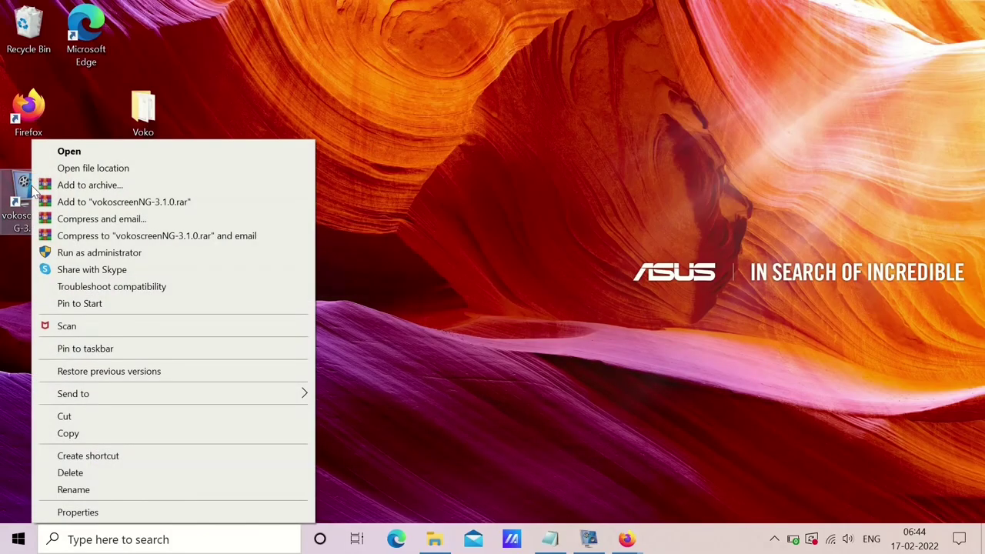
click(96, 152)
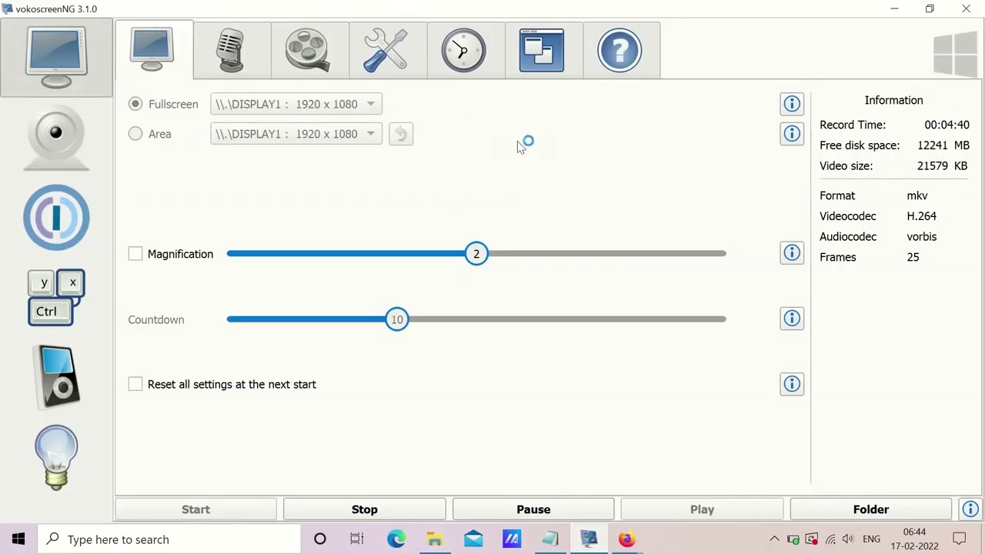